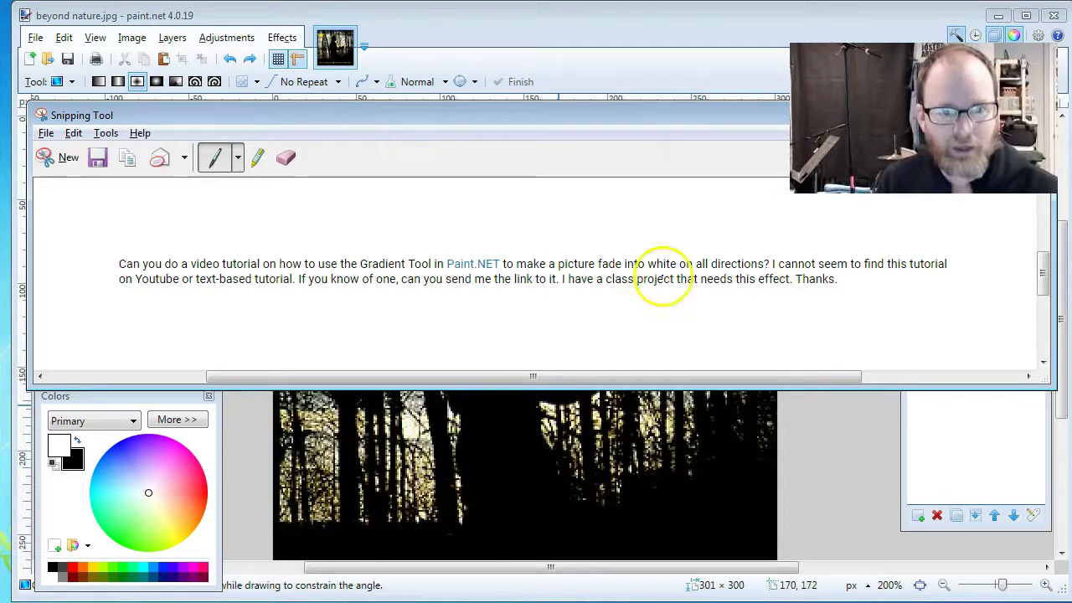
Switch from the Snipping Tool clip back to paint.net's 'beyond nature.jpg' silhouette photo.
{"action": "key", "text": "alt+Tab"}
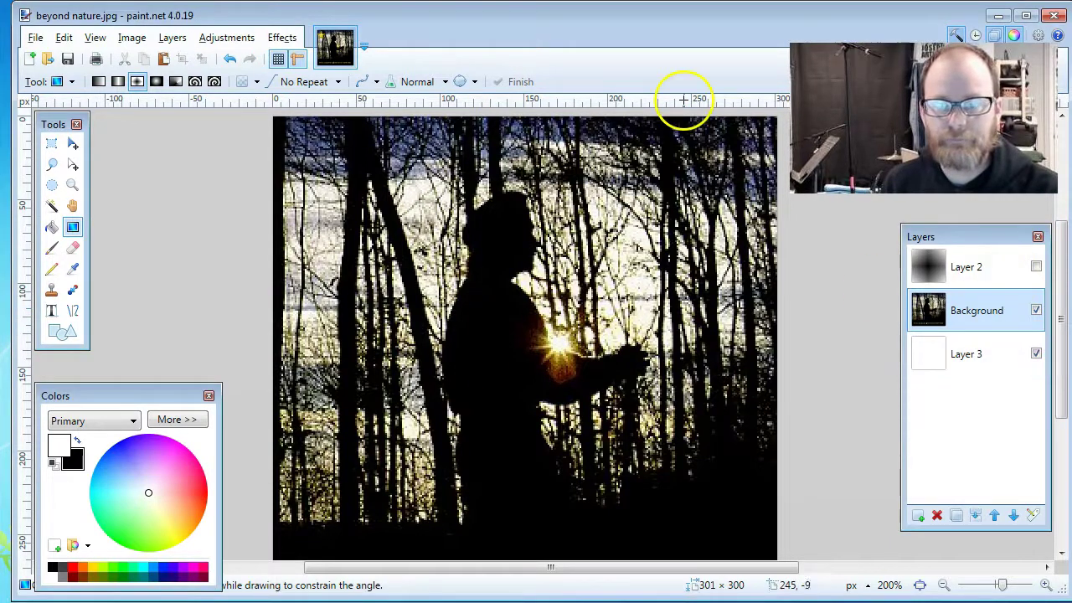
{"action": "key", "text": "alt+Tab"}
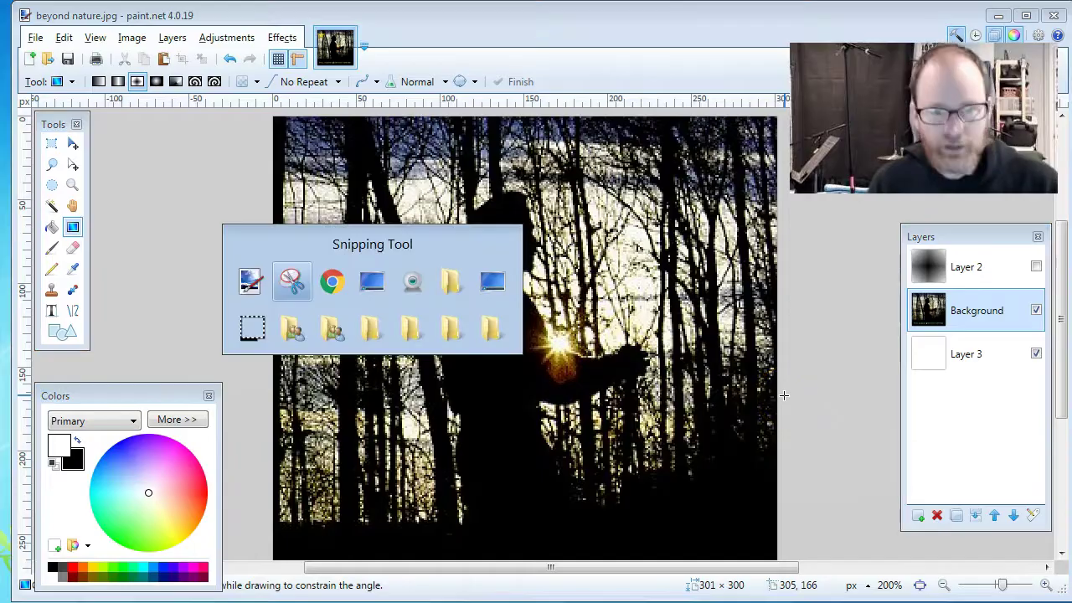
{"action": "key", "text": "alt+Tab"}
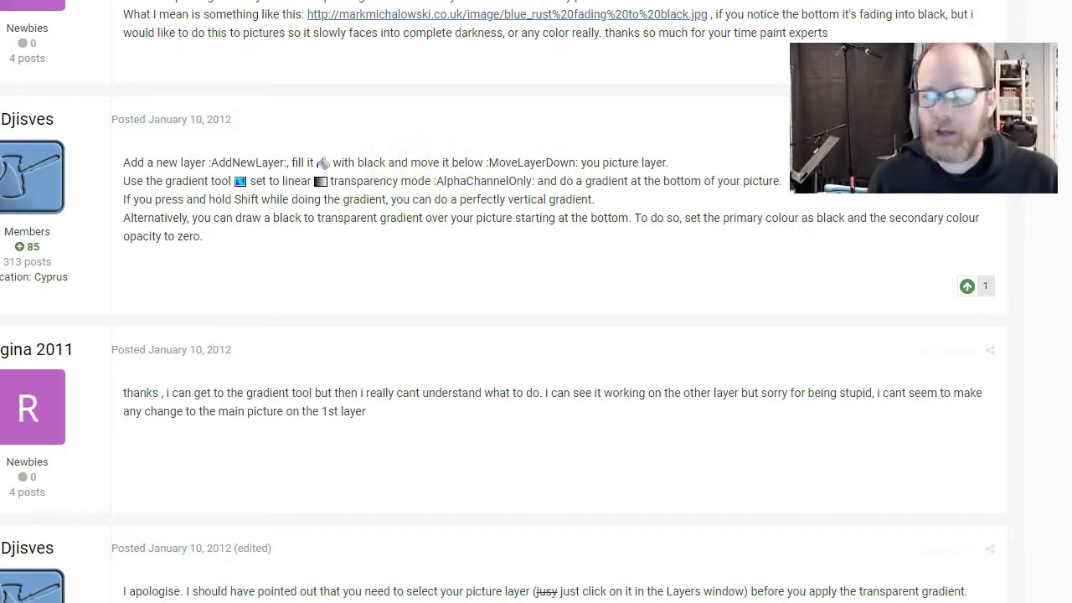
{"action": "key", "text": "alt+Tab"}
{"action": "key", "text": "alt+Tab"}
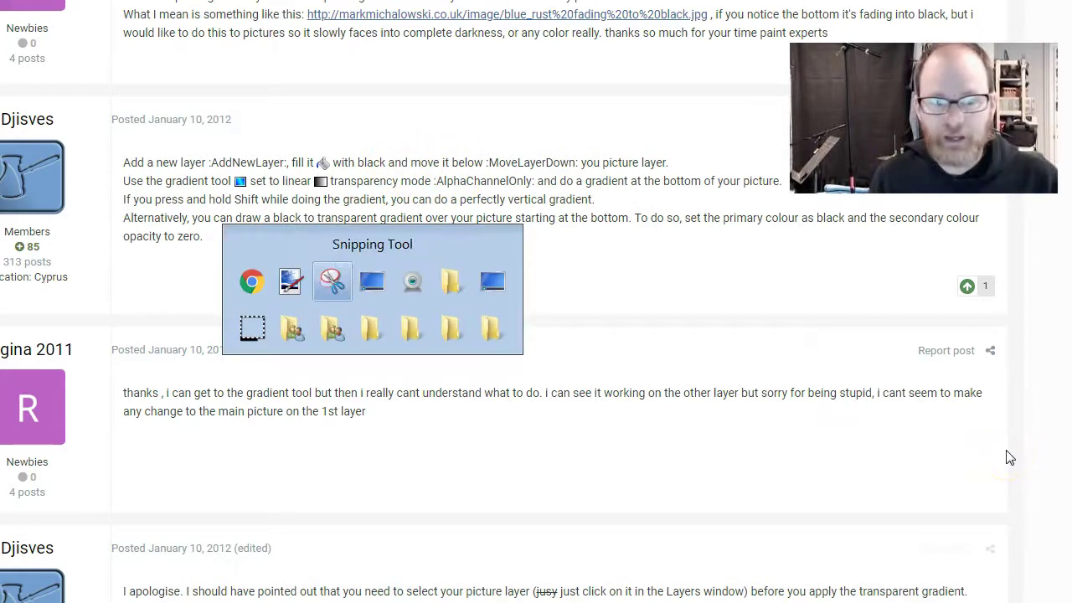
{"action": "key", "text": "alt+Tab"}
{"action": "key", "text": "alt+Tab"}
{"action": "key", "text": "alt+Tab"}
{"action": "key", "text": "alt+Tab"}
{"action": "key", "text": "alt+Tab"}
{"action": "key", "text": "alt+Tab"}
{"action": "key", "text": "alt+Tab"}
{"action": "key", "text": "alt+Tab"}
{"action": "key", "text": "alt+Tab"}
{"action": "key", "text": "alt+Tab"}
{"action": "key", "text": "alt+Tab"}
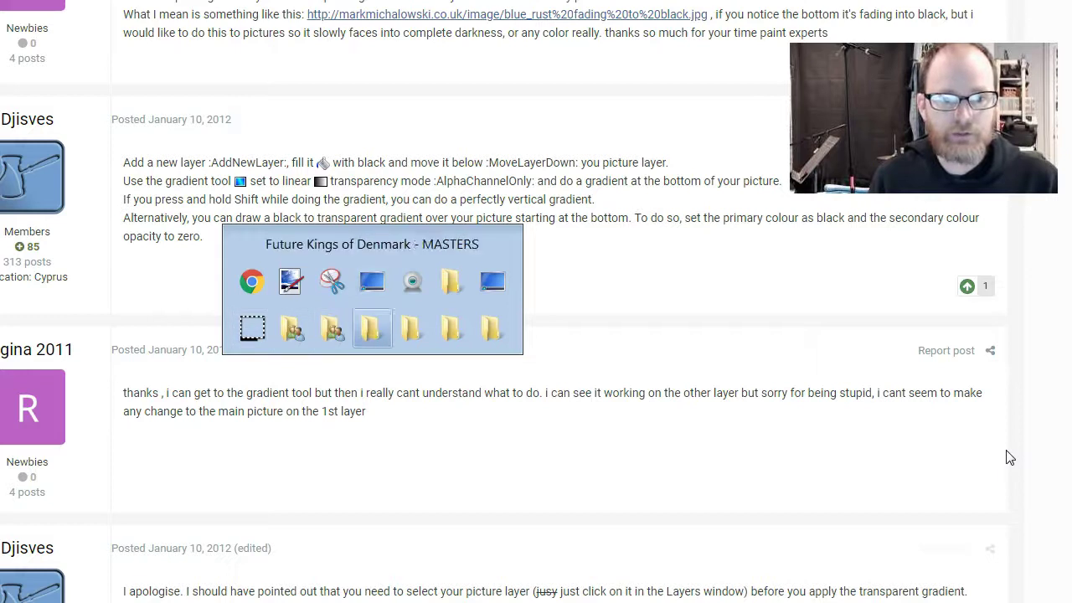
{"action": "key", "text": "alt+Tab"}
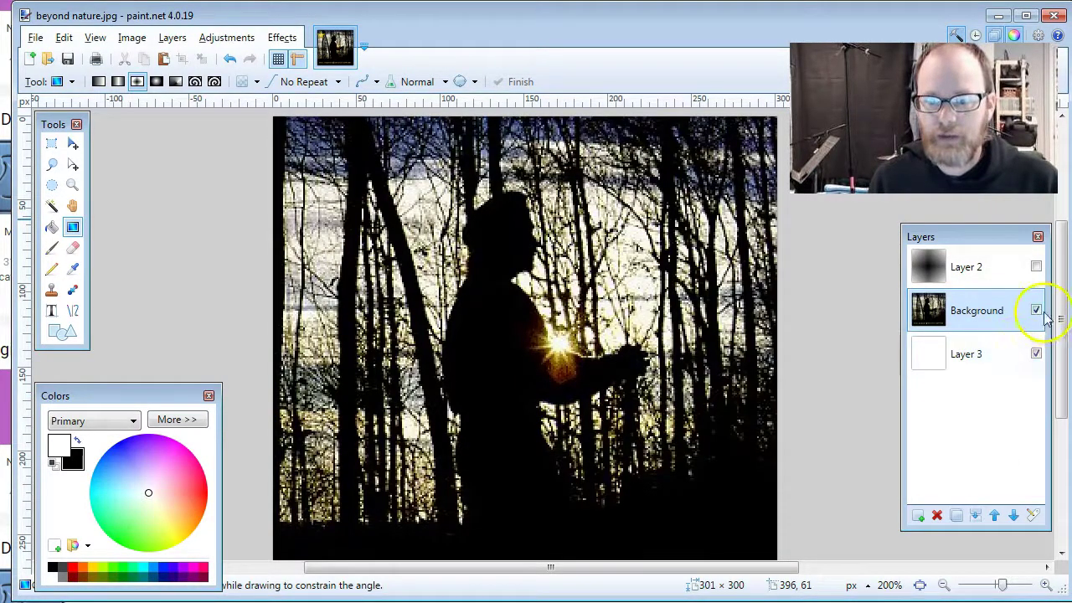
Add a new layer, move it below the Background photo, and fill it with white.
{"action": "left_click", "coordinate": [922, 517]}
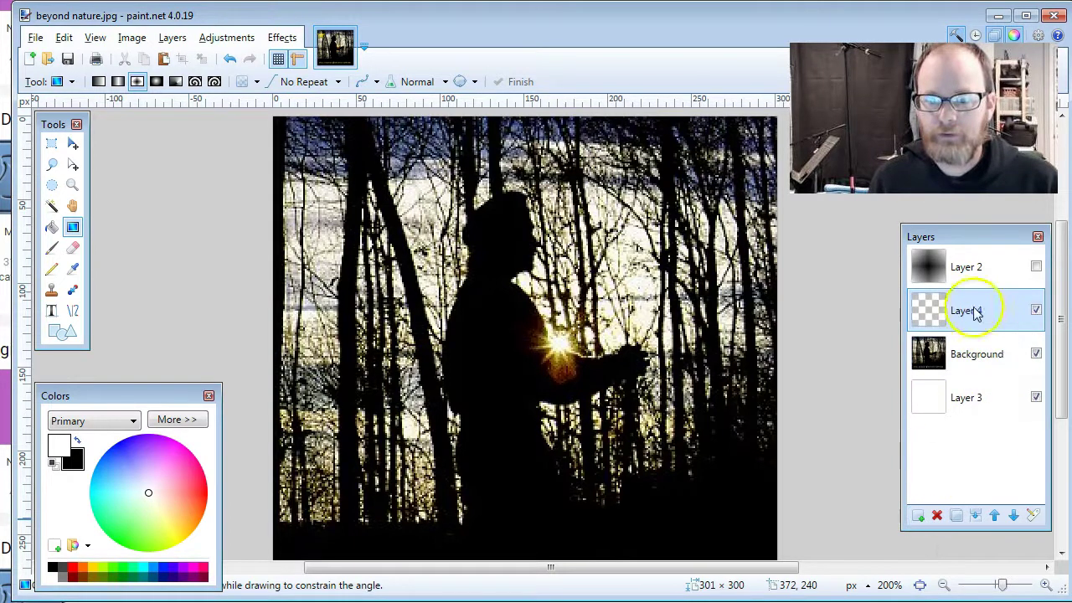
{"action": "left_click_drag", "start_coordinate": [964, 311], "coordinate": [972, 352]}
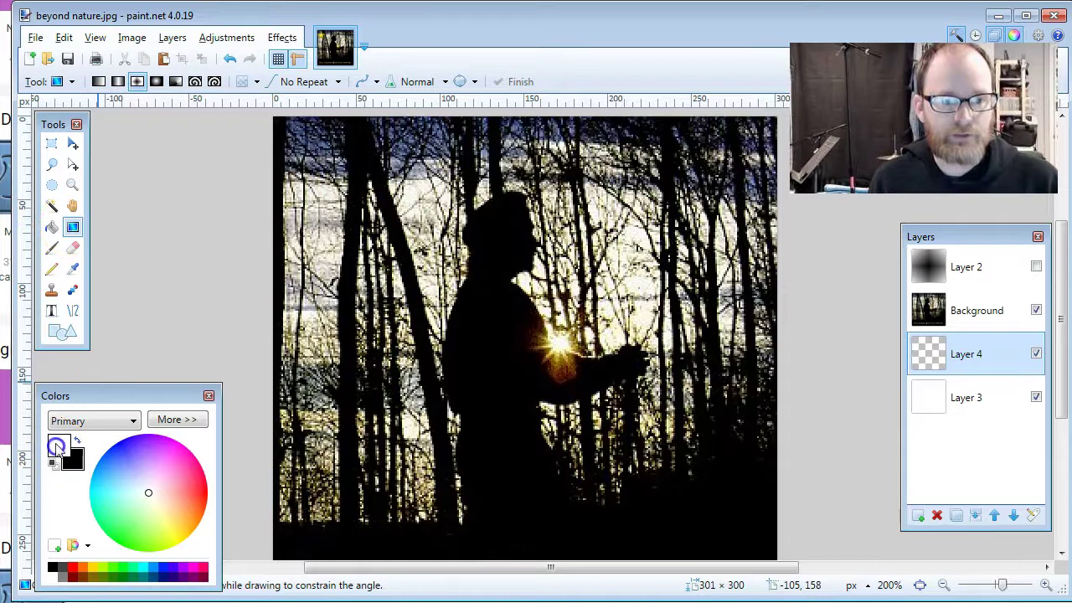
{"action": "left_click", "coordinate": [51, 226]}
{"action": "left_click", "coordinate": [635, 273]}
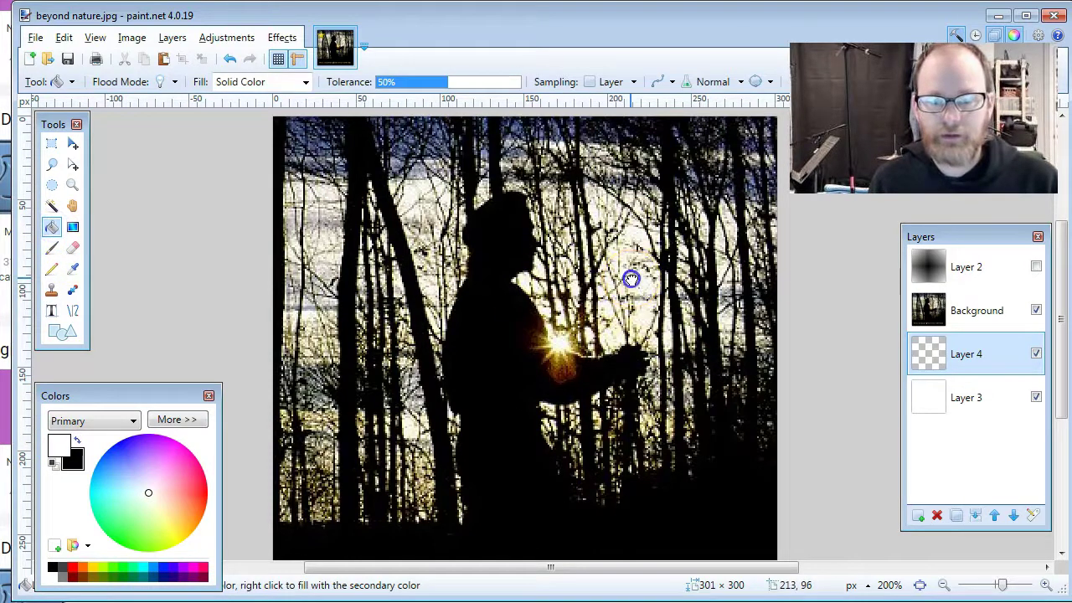
{"action": "mouse_move", "coordinate": [955, 352]}
{"action": "left_mouse_down"}
{"action": "mouse_move", "coordinate": [969, 308]}
{"action": "mouse_move", "coordinate": [970, 346]}
{"action": "mouse_move", "coordinate": [960, 350]}
{"action": "left_mouse_up"}
Drag white Layer 4 back down beneath the Background photo layer.
{"action": "left_click", "coordinate": [925, 350]}
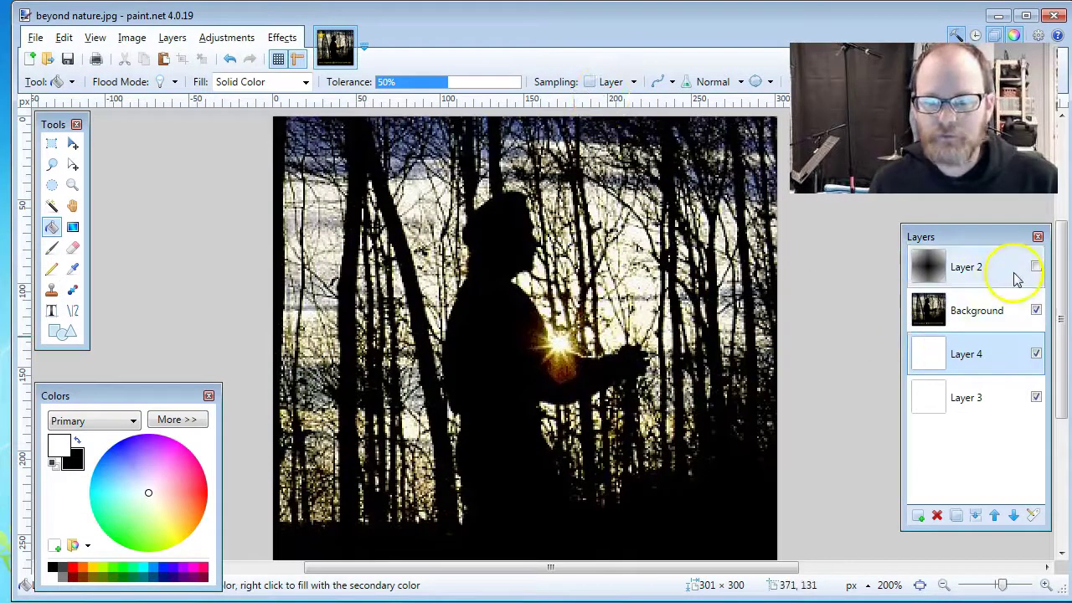
Toggle the Background layer's visibility off and on, then choose the Gradient tool with Diamond type.
{"action": "left_click", "coordinate": [987, 318]}
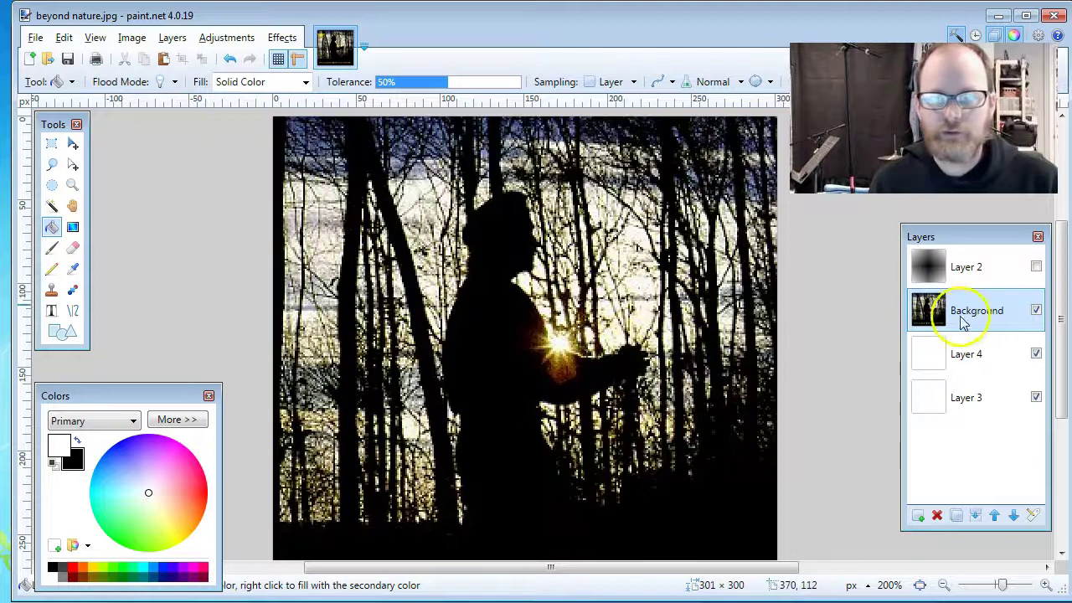
{"action": "left_click", "coordinate": [1036, 311]}
{"action": "left_click", "coordinate": [1036, 312]}
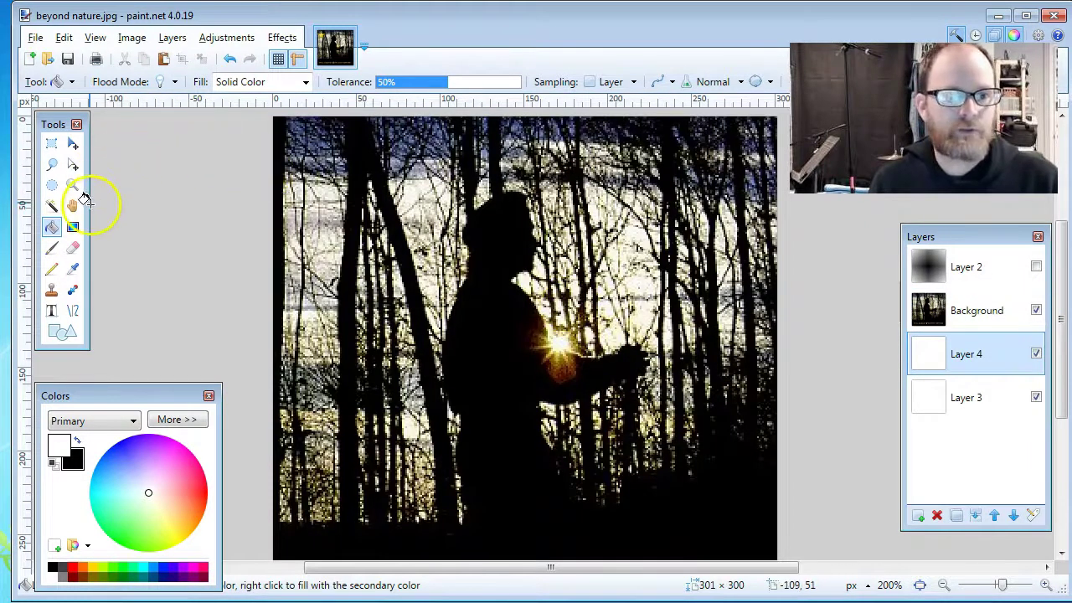
{"action": "left_click", "coordinate": [73, 230]}
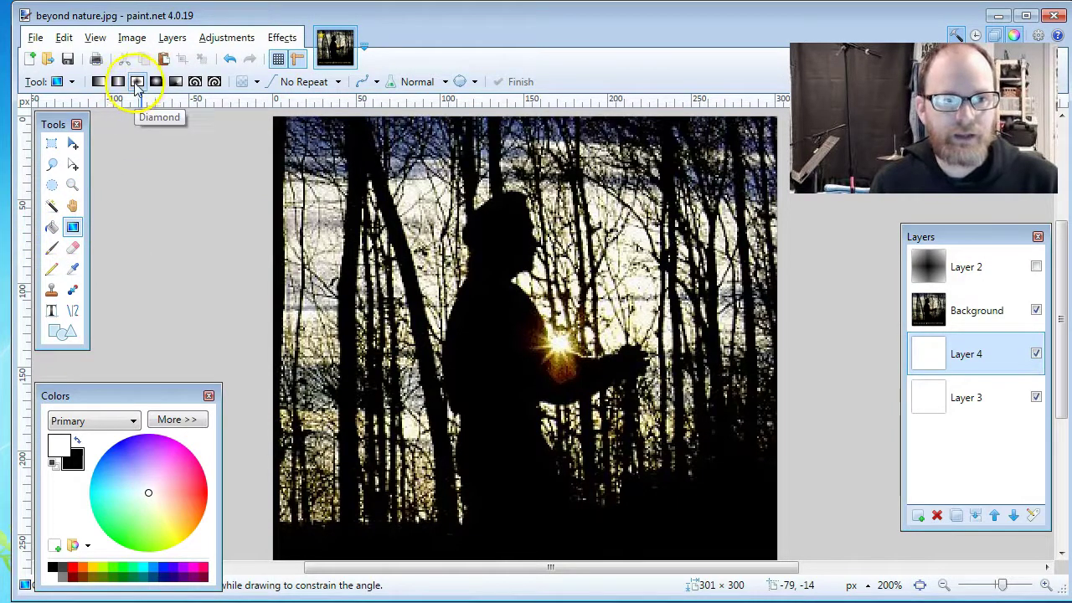
{"action": "left_click", "coordinate": [137, 82]}
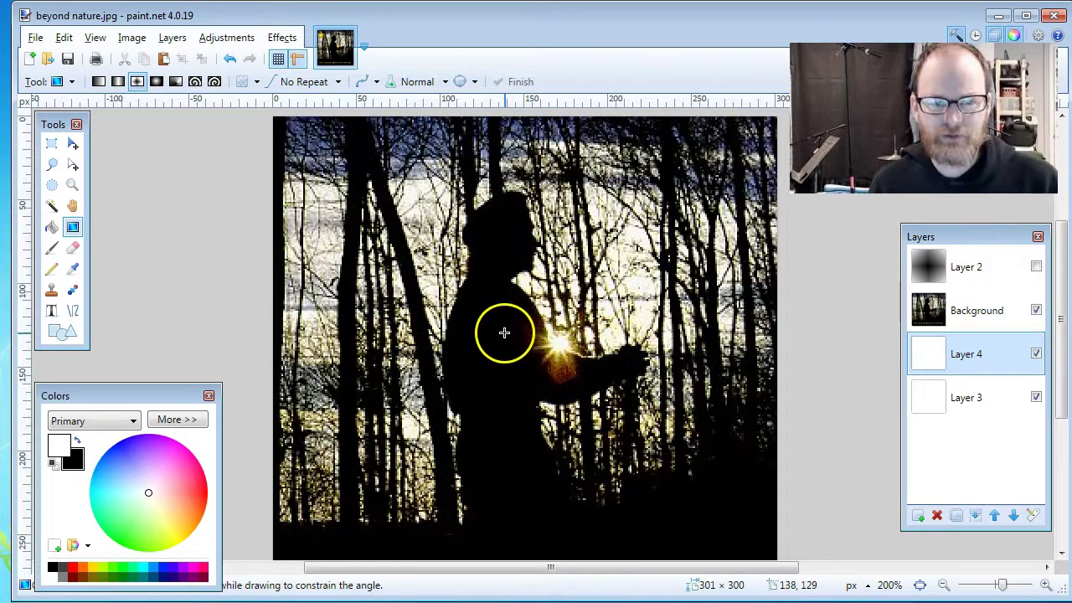
Draw a diamond gradient from the sun, then a transparency fade on Background from the figure outward.
{"action": "left_click_drag", "start_coordinate": [504, 332], "coordinate": [510, 435]}
{"action": "left_click_drag", "start_coordinate": [515, 498], "coordinate": [521, 511]}
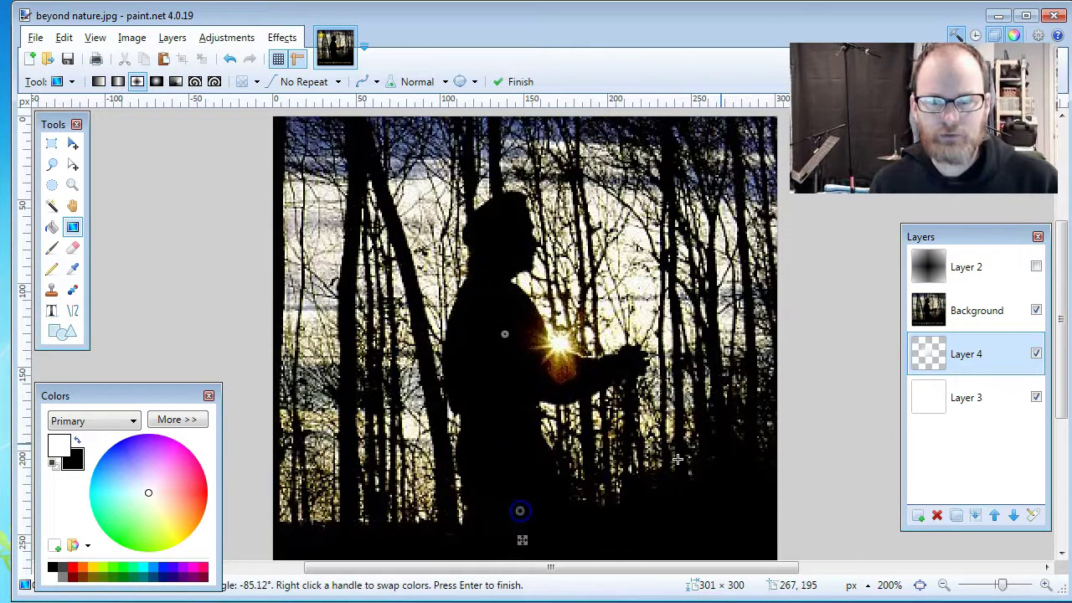
{"action": "left_click", "coordinate": [1005, 347]}
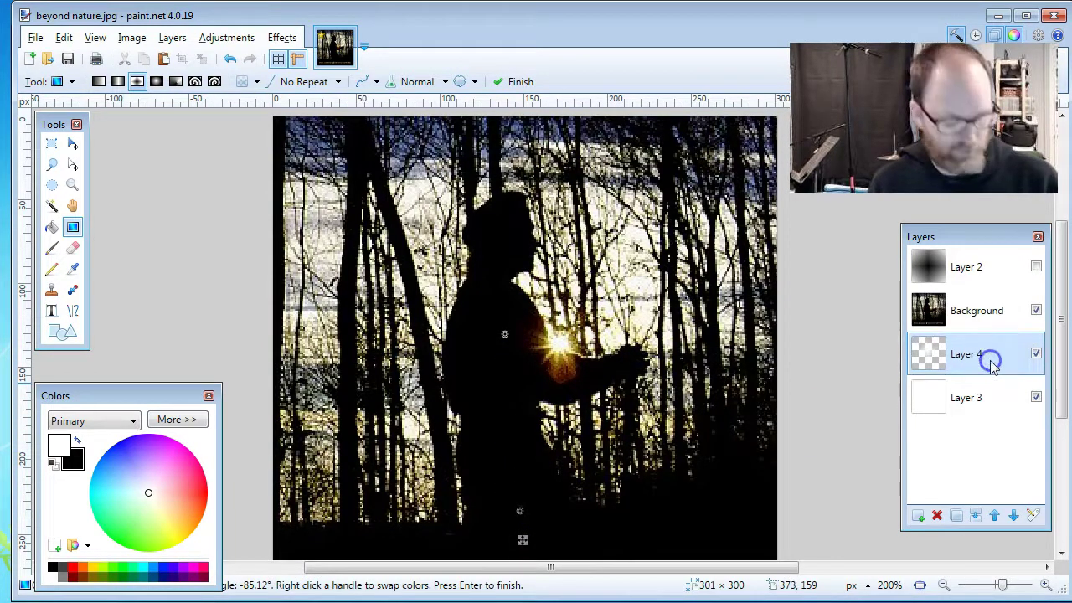
{"action": "left_click", "coordinate": [992, 308]}
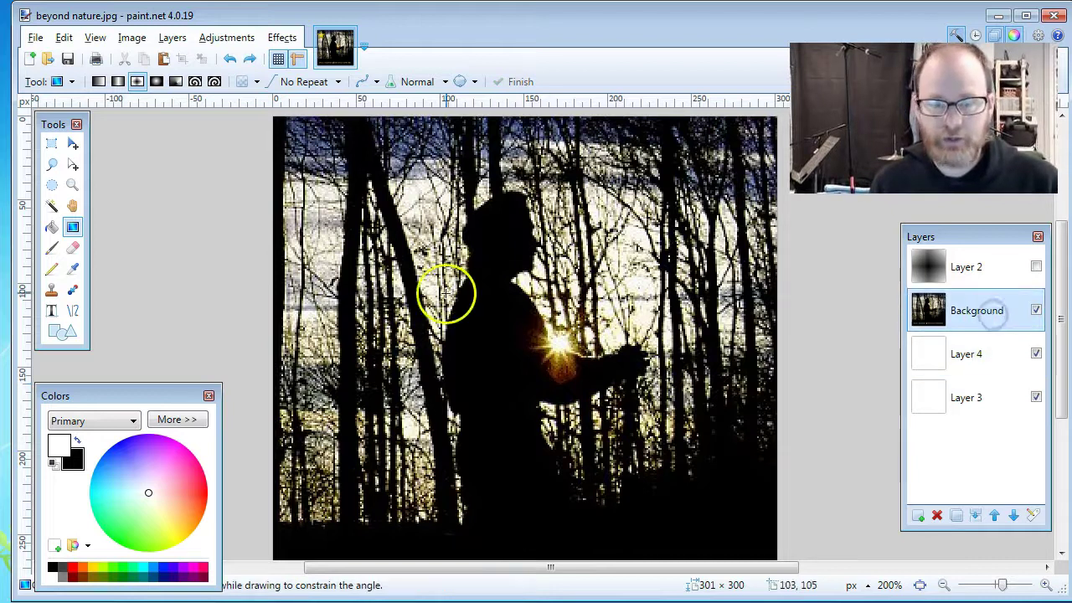
{"action": "left_click_drag", "start_coordinate": [497, 347], "coordinate": [756, 533]}
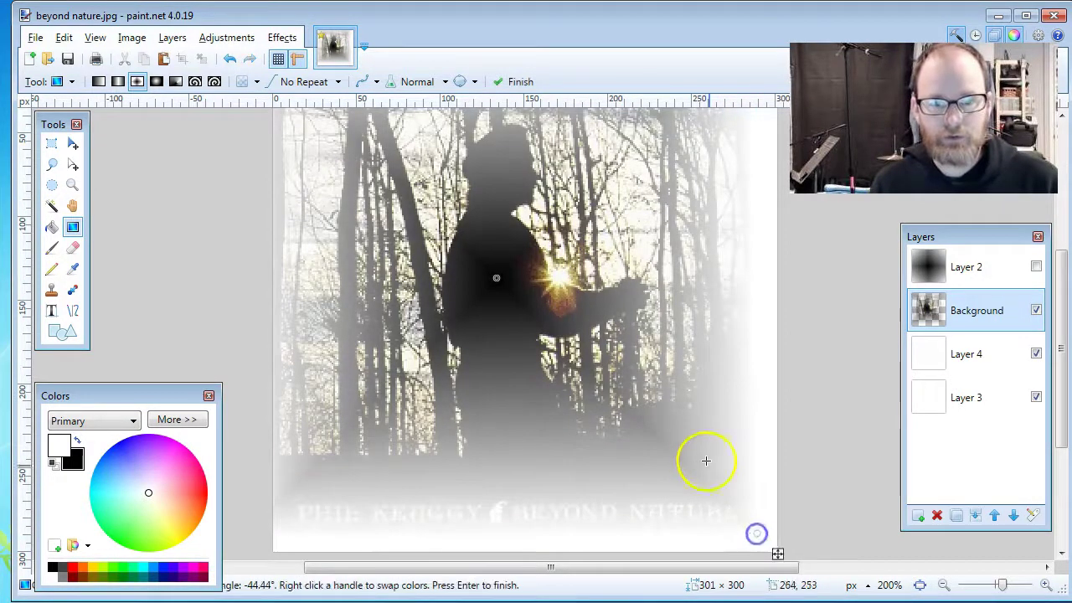
At 150% zoom, reposition the fade and switch its shape from Diamond to Radial.
{"action": "left_click", "coordinate": [944, 587]}
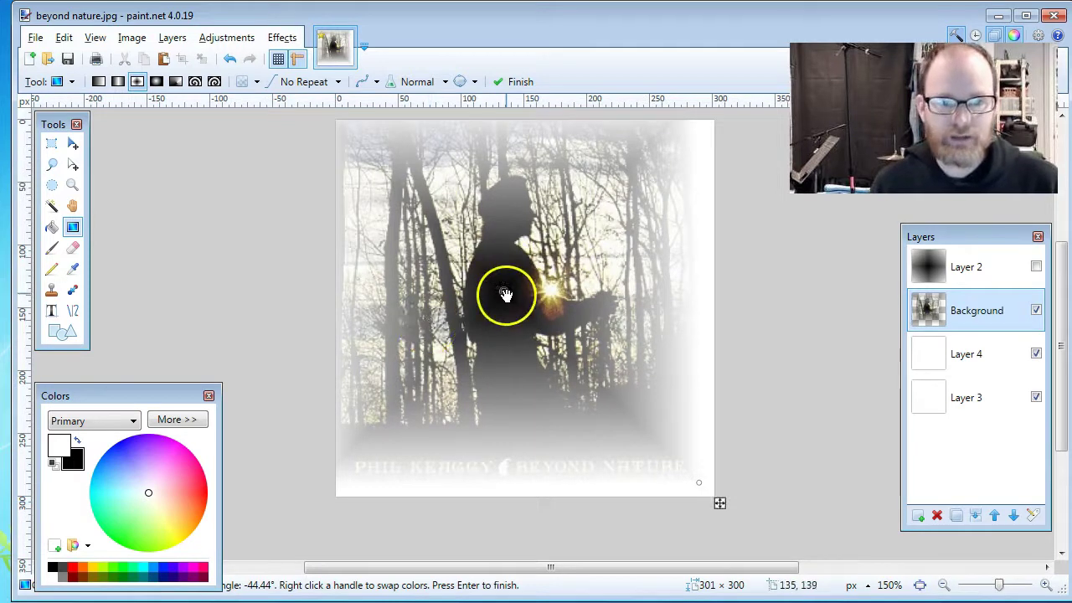
{"action": "left_click_drag", "start_coordinate": [506, 294], "coordinate": [375, 505]}
{"action": "left_click", "coordinate": [494, 305]}
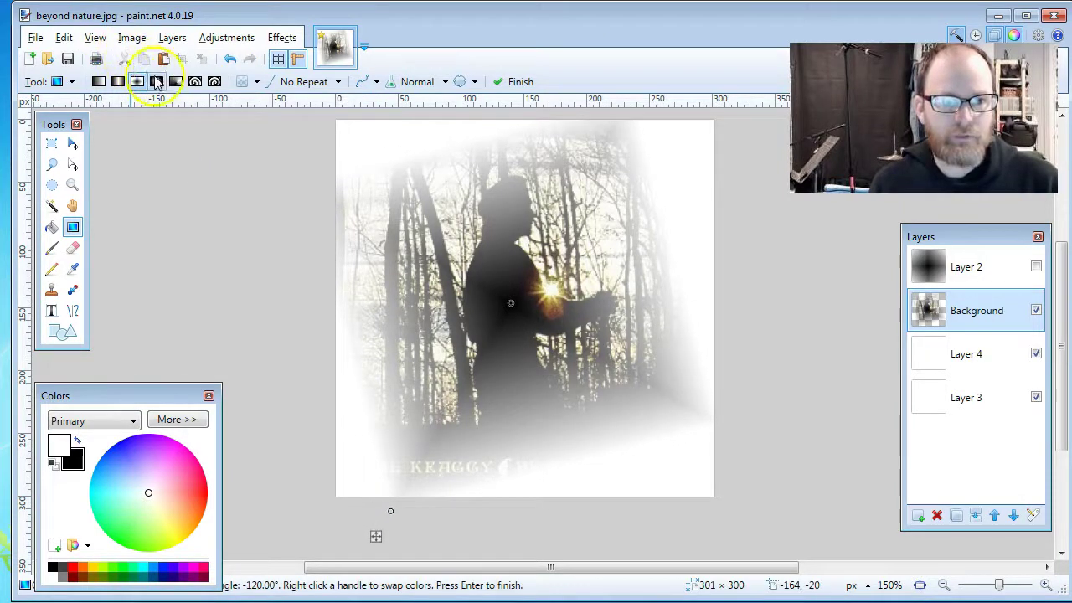
{"action": "left_click", "coordinate": [157, 81]}
{"action": "left_click_drag", "start_coordinate": [622, 299], "coordinate": [539, 340]}
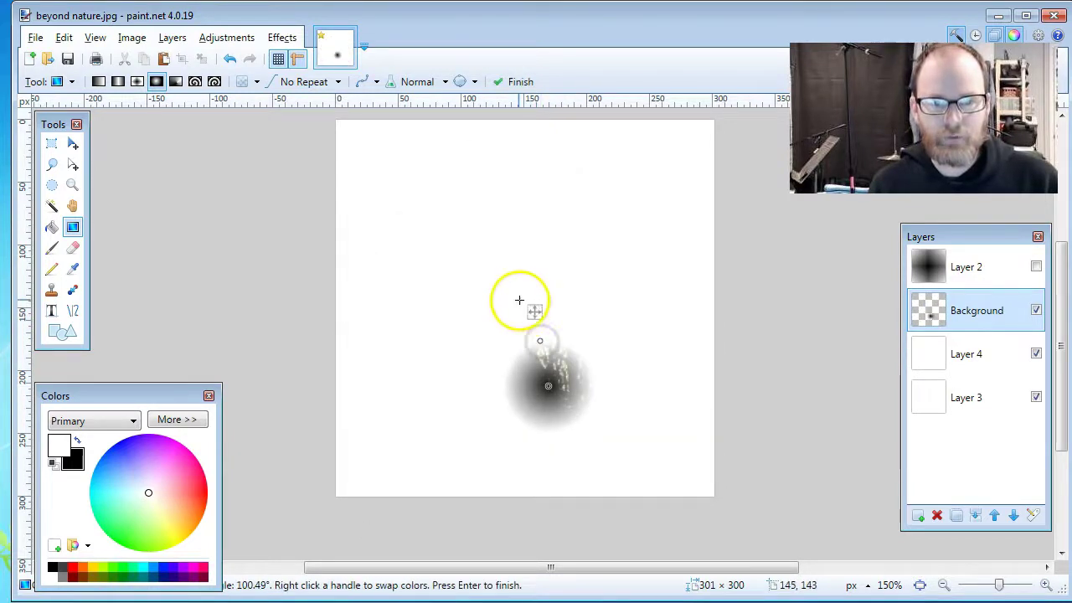
Try several new radial fades, then re-tick Background visibility to show the unfaded photo.
{"action": "left_click_drag", "start_coordinate": [519, 300], "coordinate": [532, 349]}
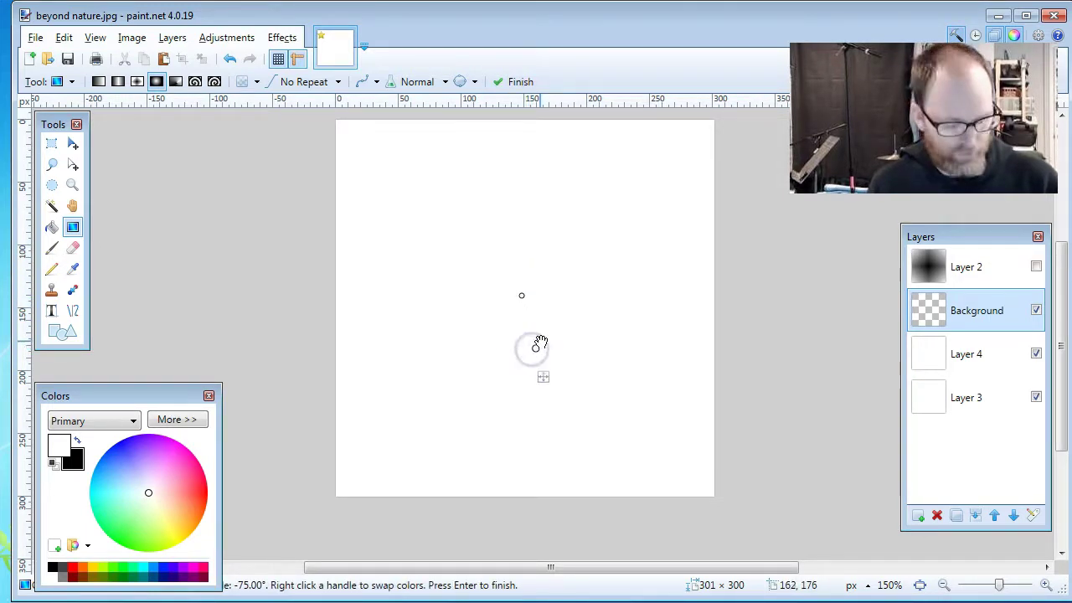
{"action": "left_click_drag", "start_coordinate": [522, 295], "coordinate": [548, 385]}
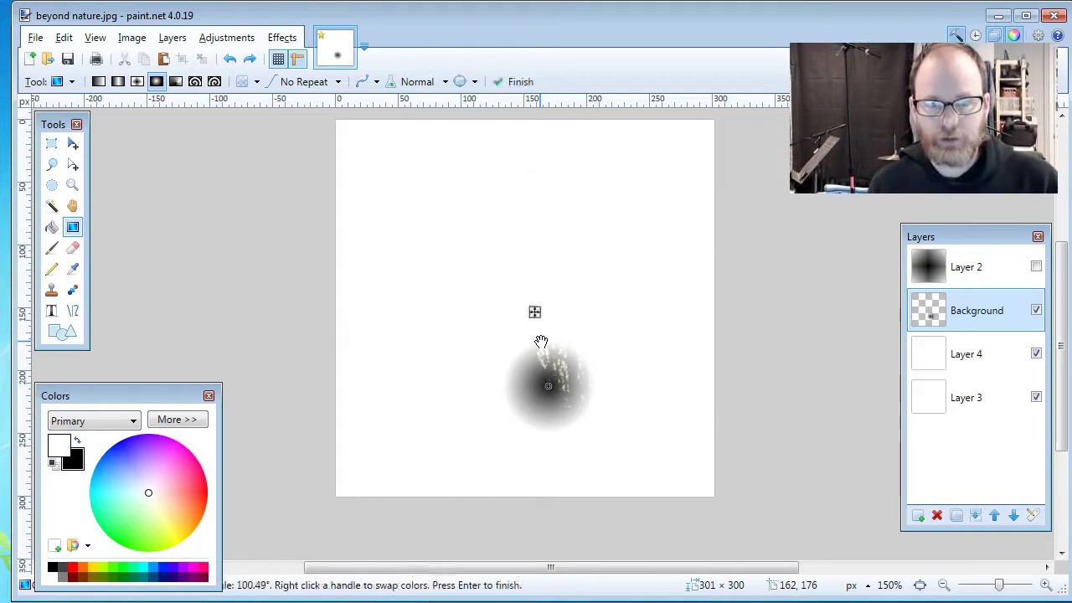
{"action": "left_click_drag", "start_coordinate": [541, 342], "coordinate": [376, 532]}
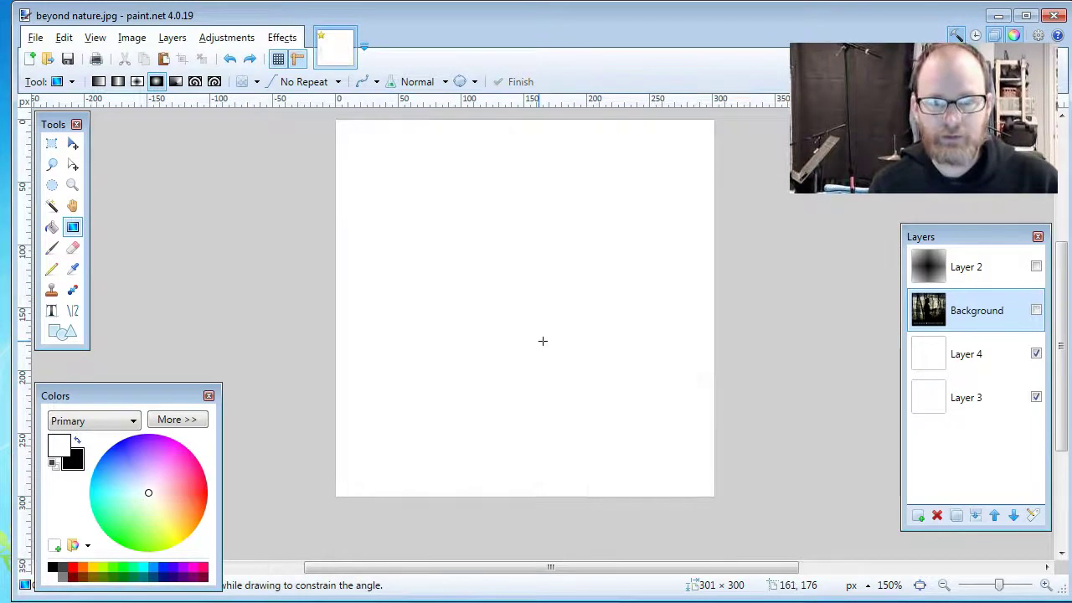
{"action": "left_click", "coordinate": [1036, 310]}
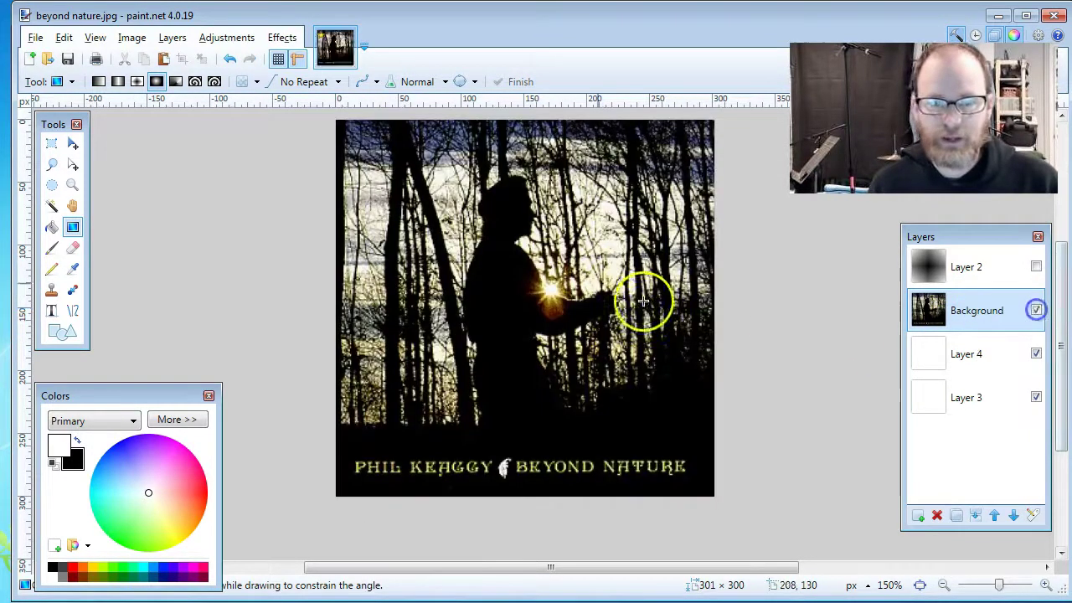
Drag a Radial transparency gradient from the figure, enlarging it and centring it on the figure.
{"action": "mouse_move", "coordinate": [508, 332]}
{"action": "left_mouse_down"}
{"action": "mouse_move", "coordinate": [510, 299]}
{"action": "mouse_move", "coordinate": [512, 364]}
{"action": "mouse_move", "coordinate": [514, 338]}
{"action": "left_mouse_up"}
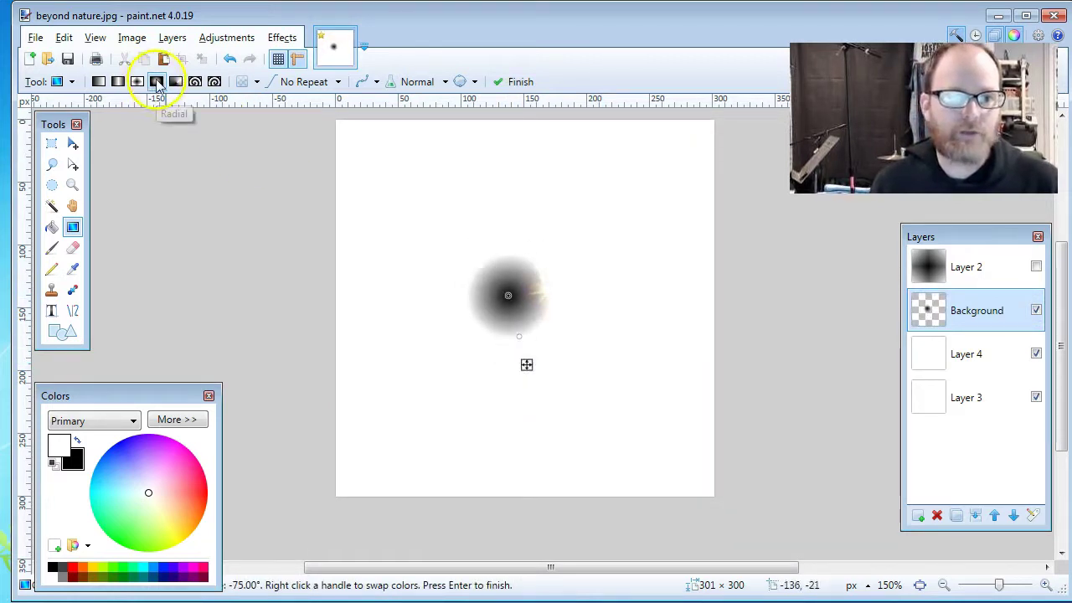
{"action": "left_click", "coordinate": [158, 82]}
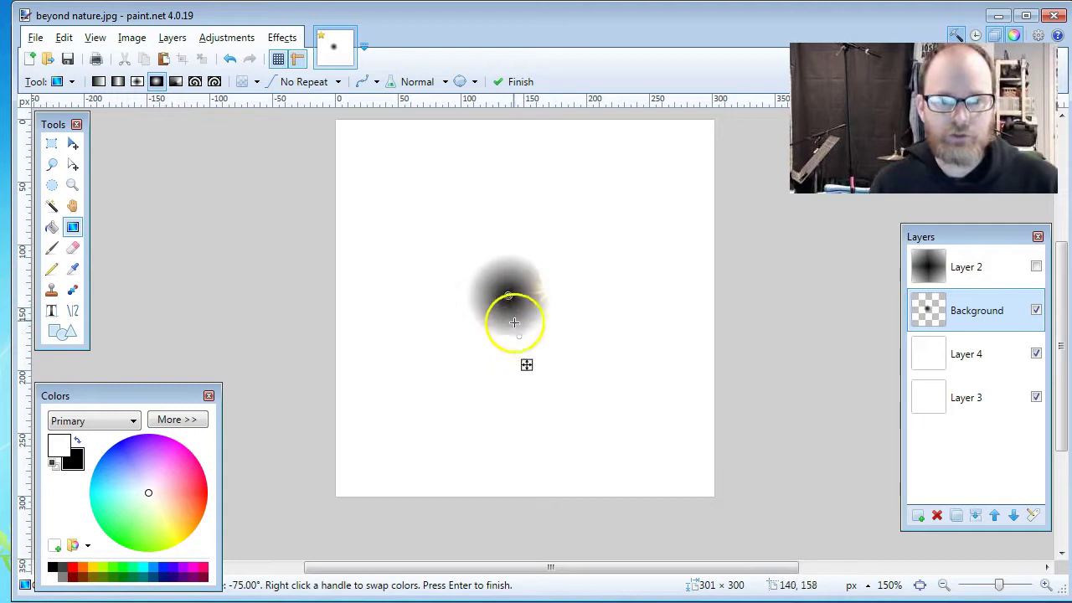
{"action": "left_click_drag", "start_coordinate": [521, 334], "coordinate": [568, 507]}
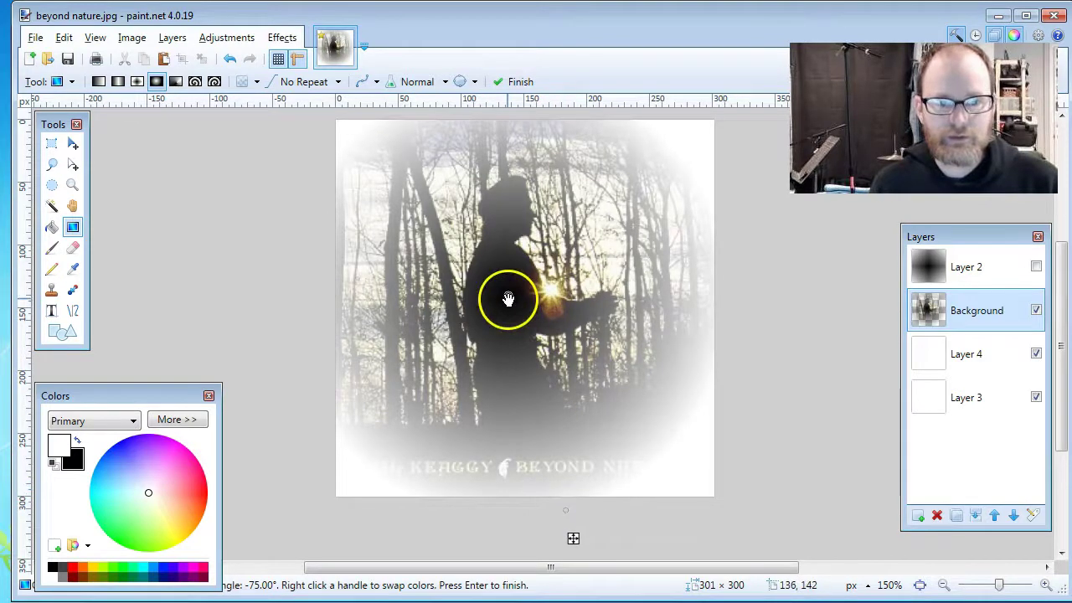
{"action": "left_click_drag", "start_coordinate": [505, 298], "coordinate": [521, 313]}
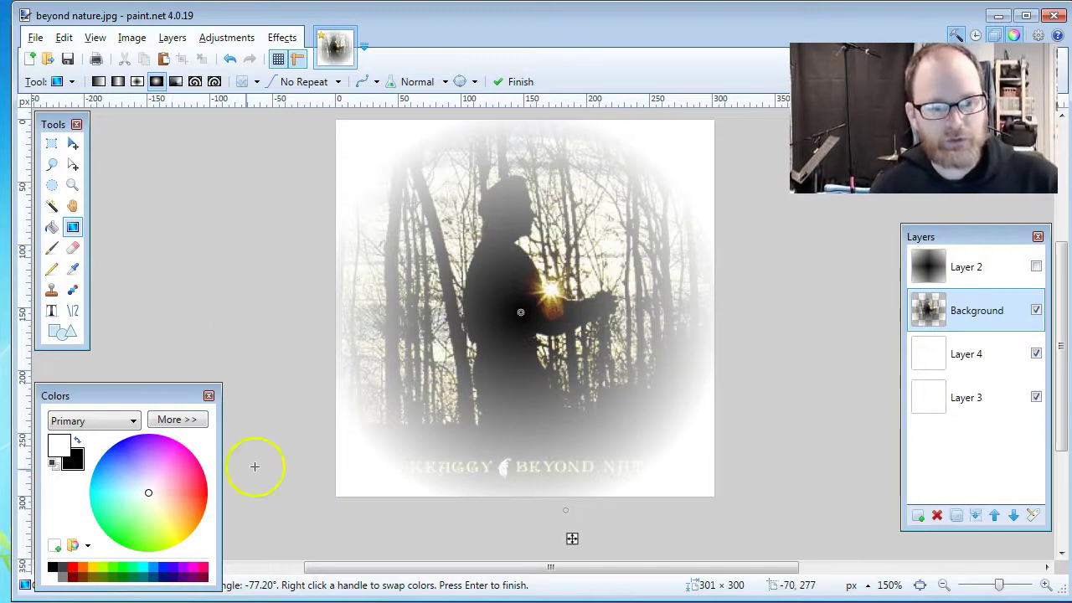
{"action": "mouse_move", "coordinate": [151, 492]}
{"action": "left_mouse_down"}
{"action": "mouse_move", "coordinate": [216, 466]}
{"action": "mouse_move", "coordinate": [150, 493]}
{"action": "left_mouse_up"}
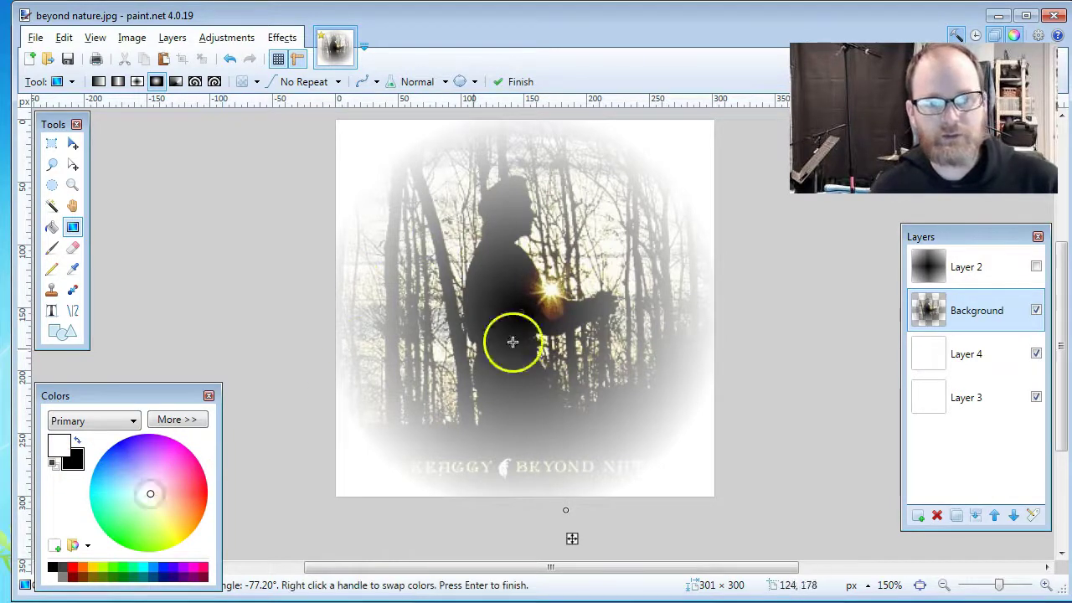
Commit the radial fade and move the paint.net window flush to the screen's left edge.
{"action": "left_click", "coordinate": [497, 395]}
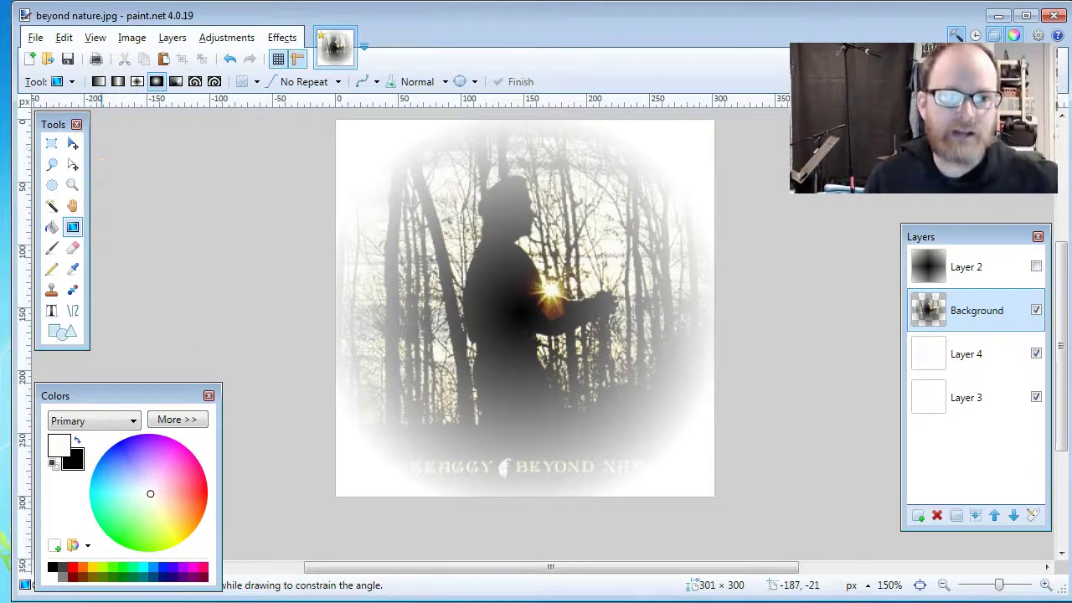
{"action": "left_click_drag", "start_coordinate": [8, 21], "coordinate": [0, 21]}
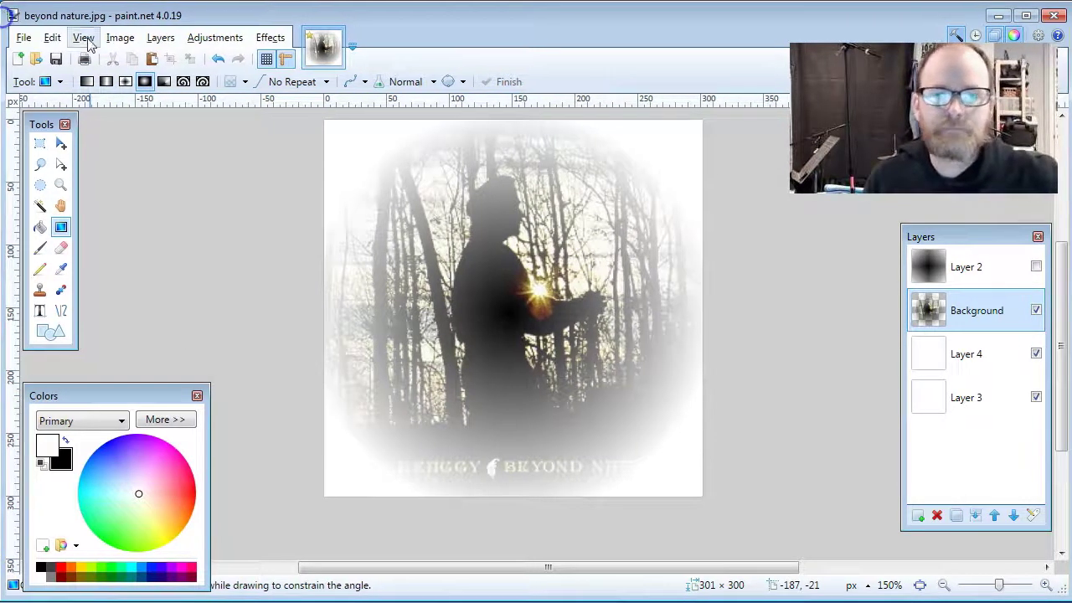